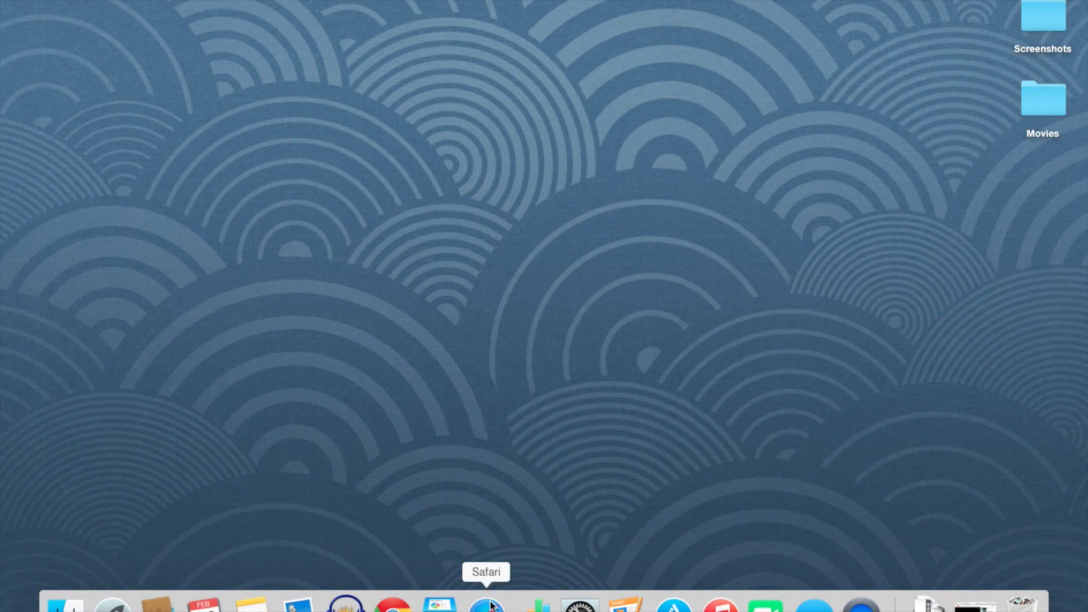
# Copy the web address of The Offspring - Gone Away YouTube page in Safari
pyautogui.click(508, 604)
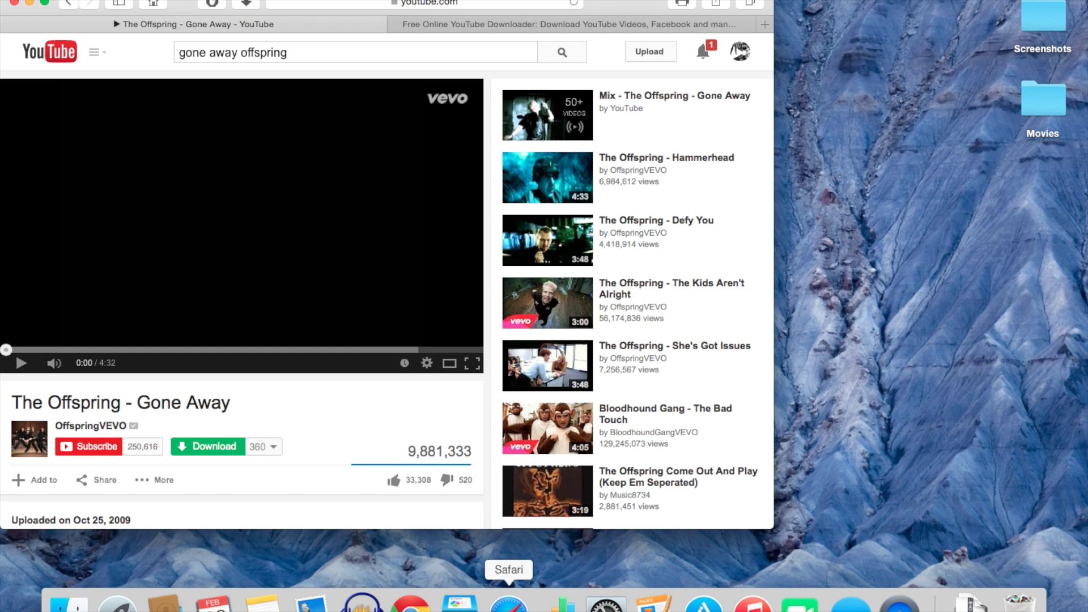
pyautogui.click(422, 5)
pyautogui.rightClick(421, 5)
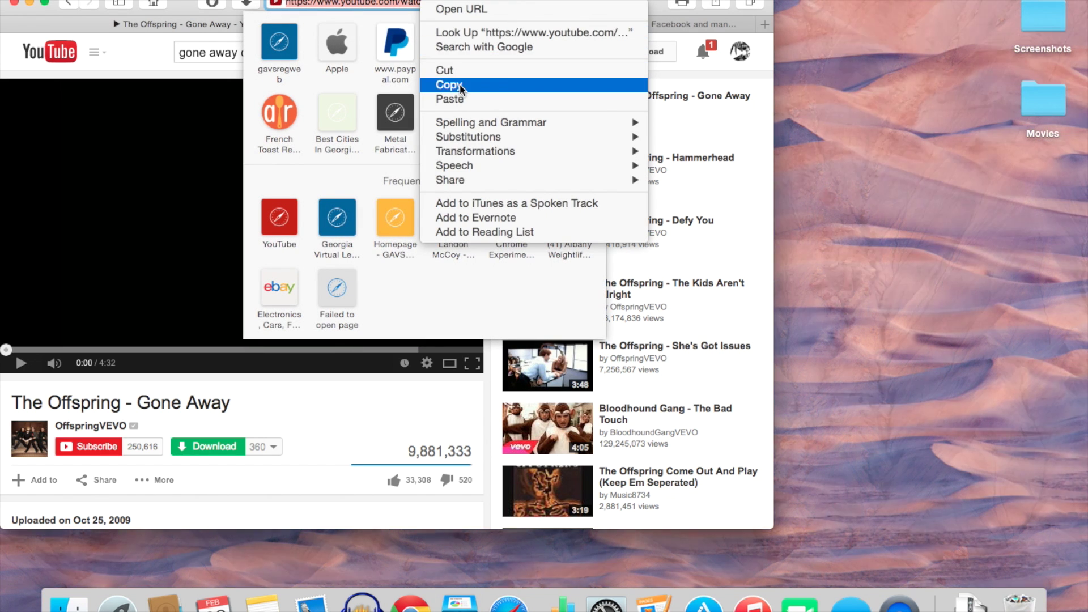
pyautogui.click(460, 83)
pyautogui.click(136, 48)
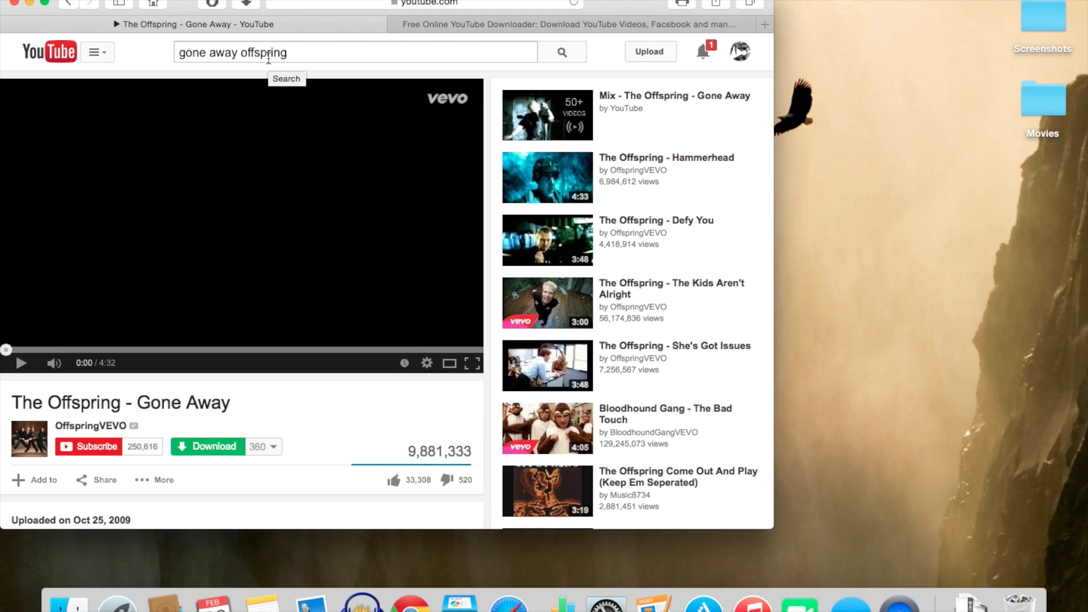
# Paste the Gone Away address into savefrom.net and download the video as MP4 360
pyautogui.click(520, 24)
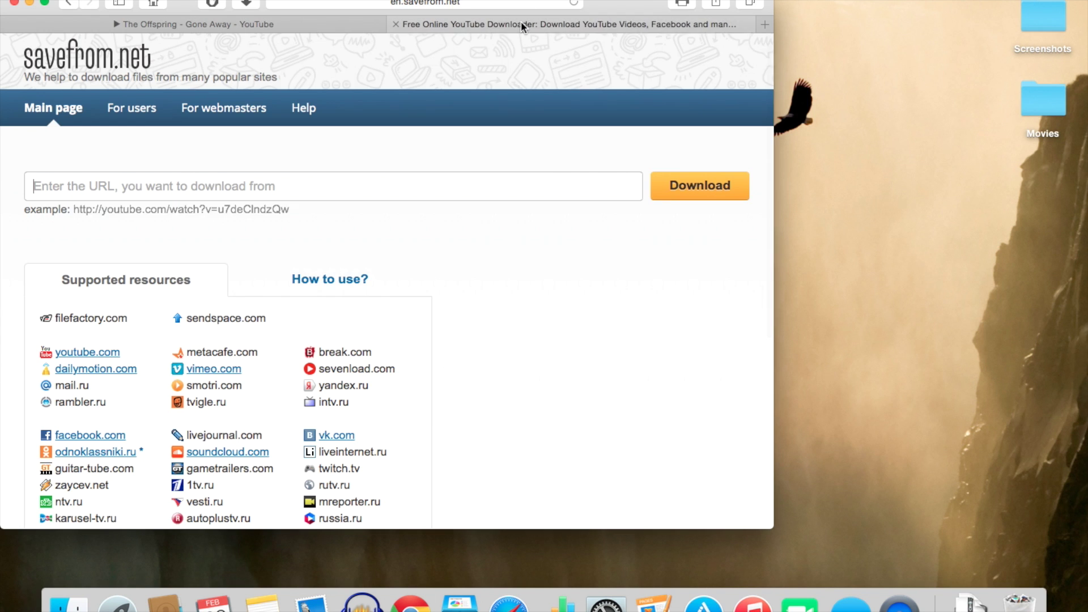
pyautogui.rightClick(219, 188)
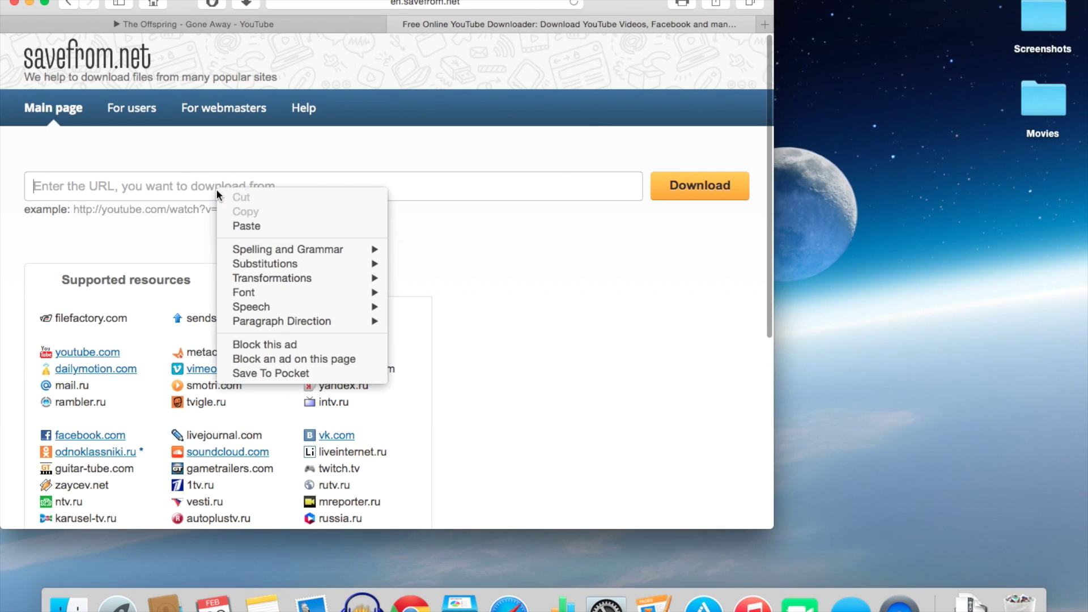
pyautogui.click(257, 230)
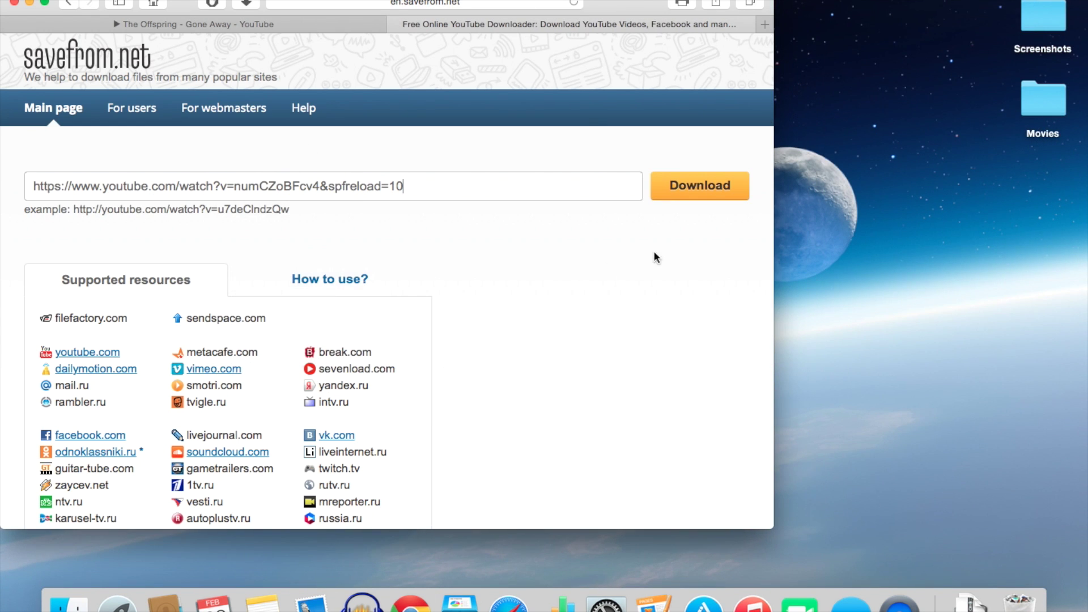
pyautogui.click(723, 193)
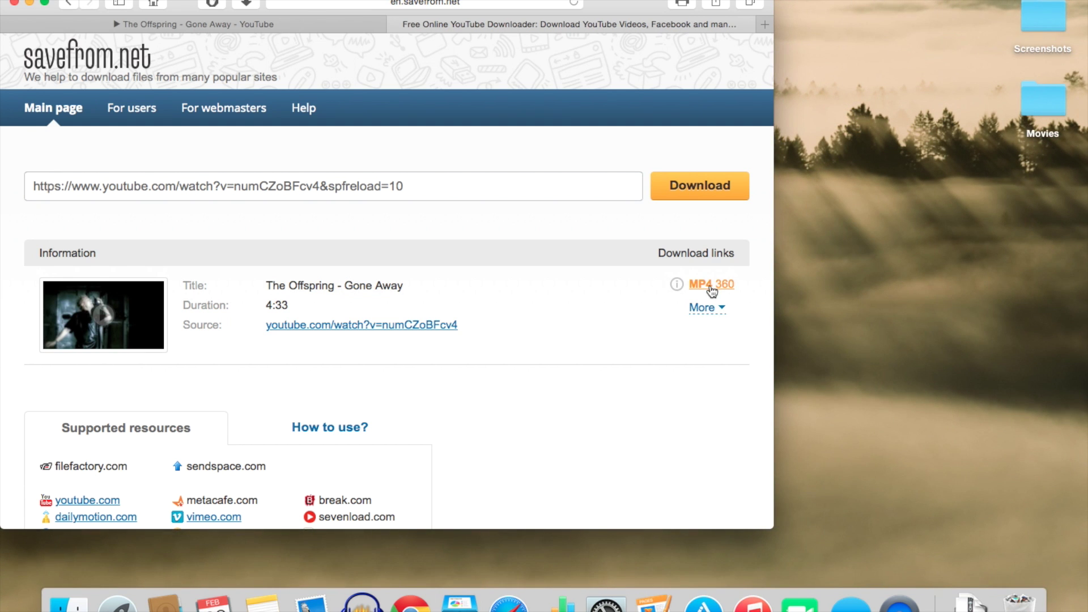
pyautogui.click(712, 287)
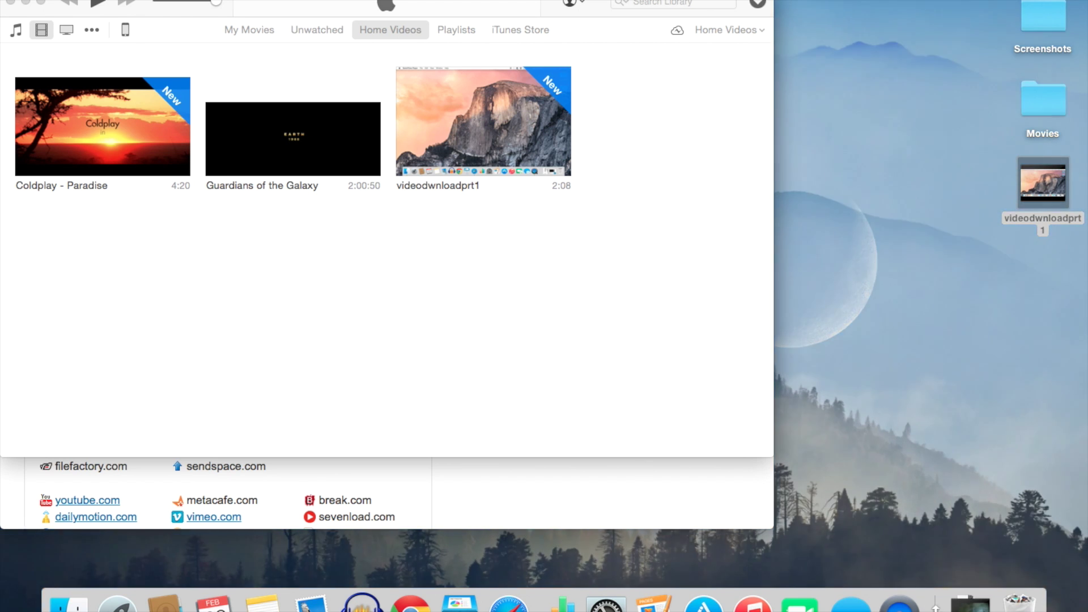
# Drag a video from the Dock Downloads stack into iTunes and show the iPod touch summary
pyautogui.click(969, 600)
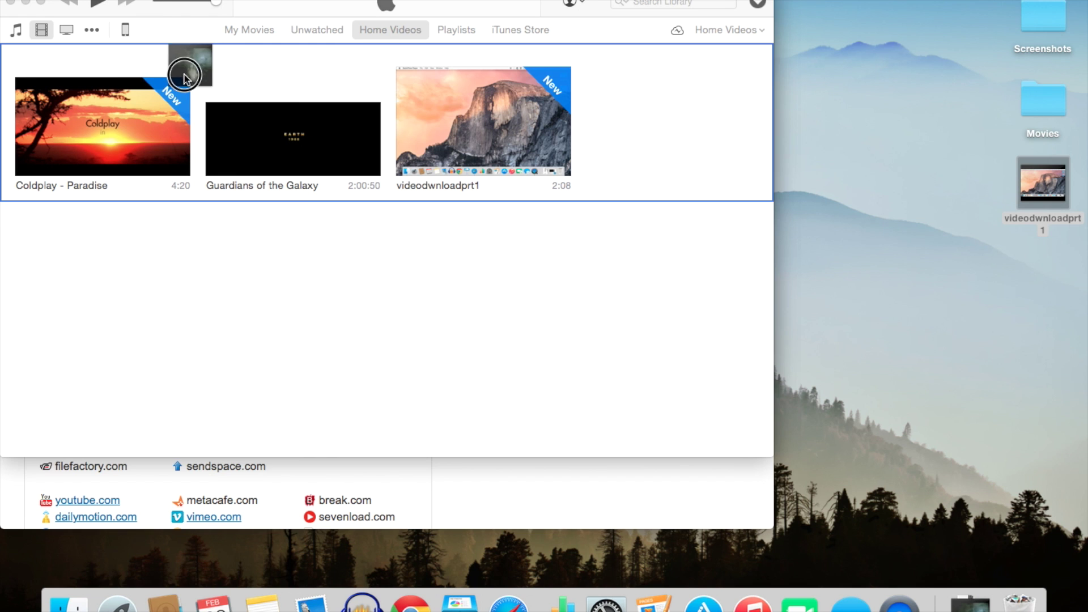
pyautogui.moveTo(971, 562); pyautogui.dragTo(125, 34)
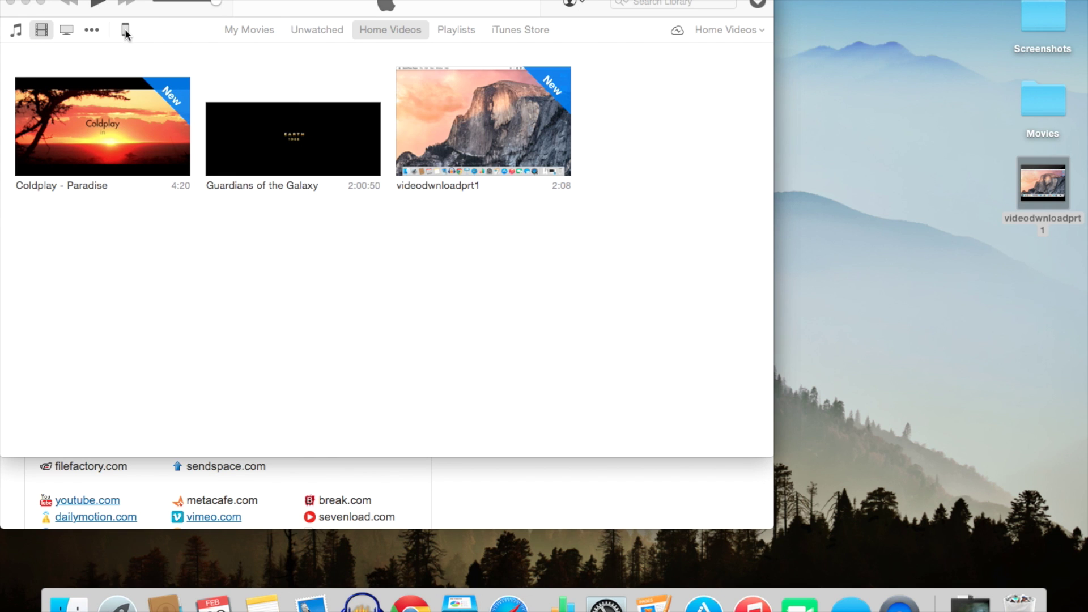
pyautogui.click(124, 32)
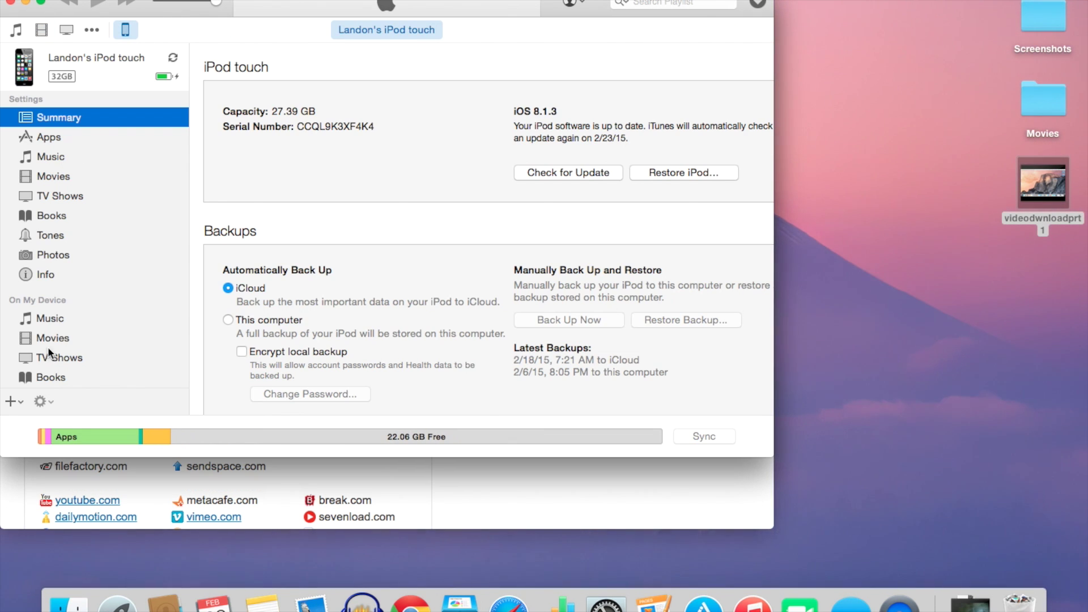
# Drag The Offspring - Gone Away-2 from Downloads into the iPod touch's Movies list
pyautogui.click(54, 337)
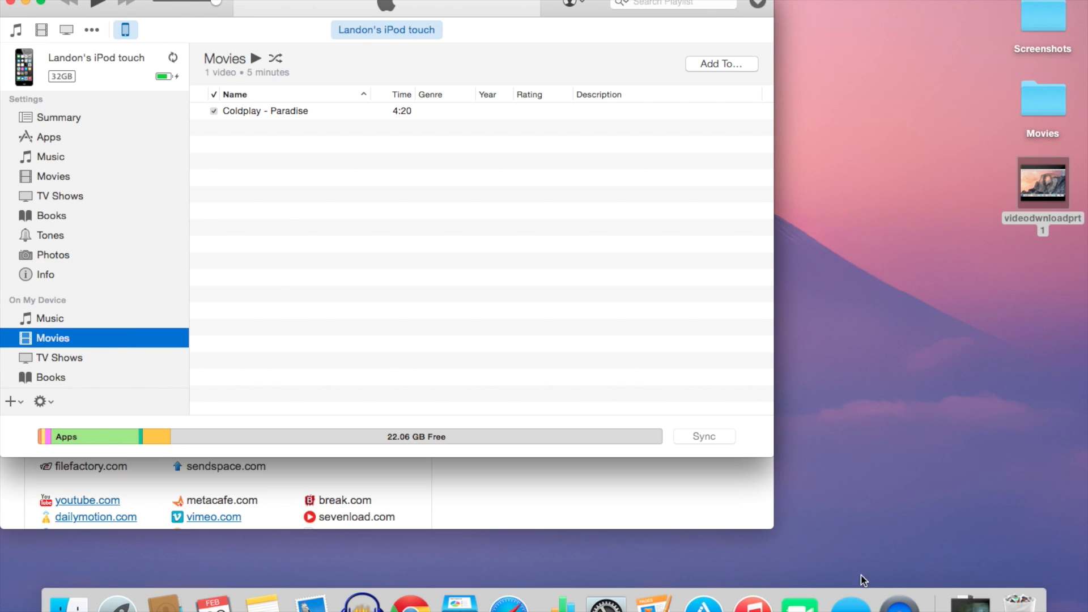
pyautogui.click(970, 599)
pyautogui.moveTo(983, 562); pyautogui.dragTo(386, 281)
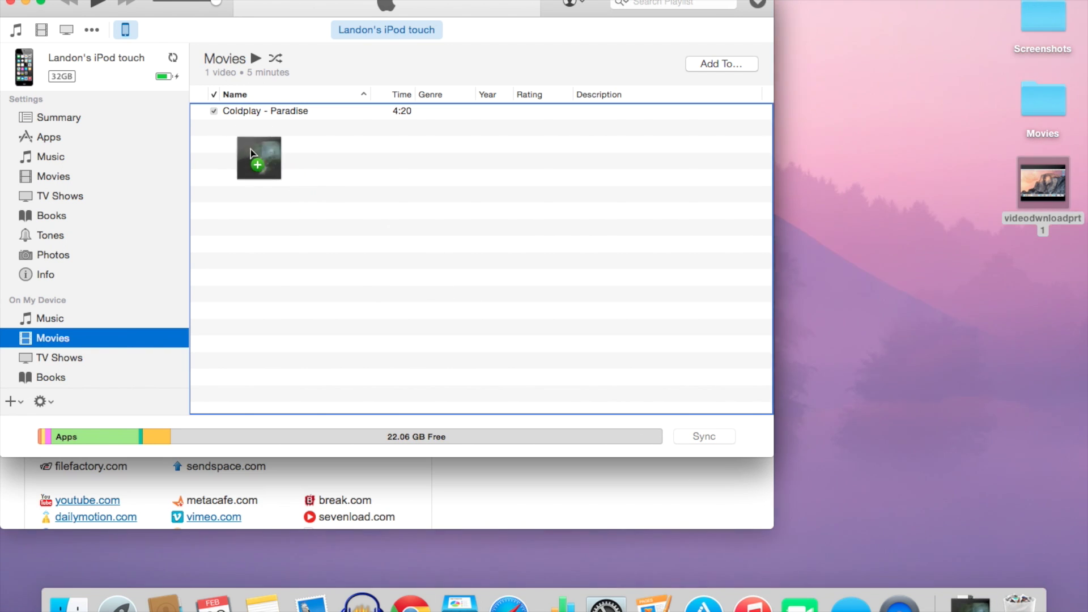